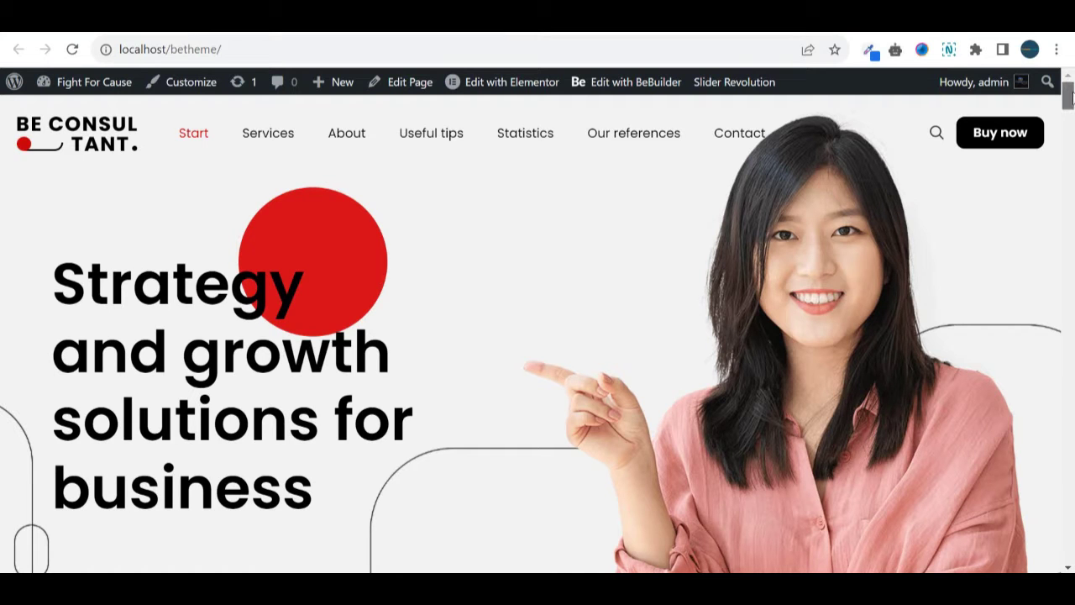
# - Examine the live site's footer, from the widgets row down to the copyright row
pyautogui.moveTo(1068, 96); pyautogui.dragTo(1067, 531)
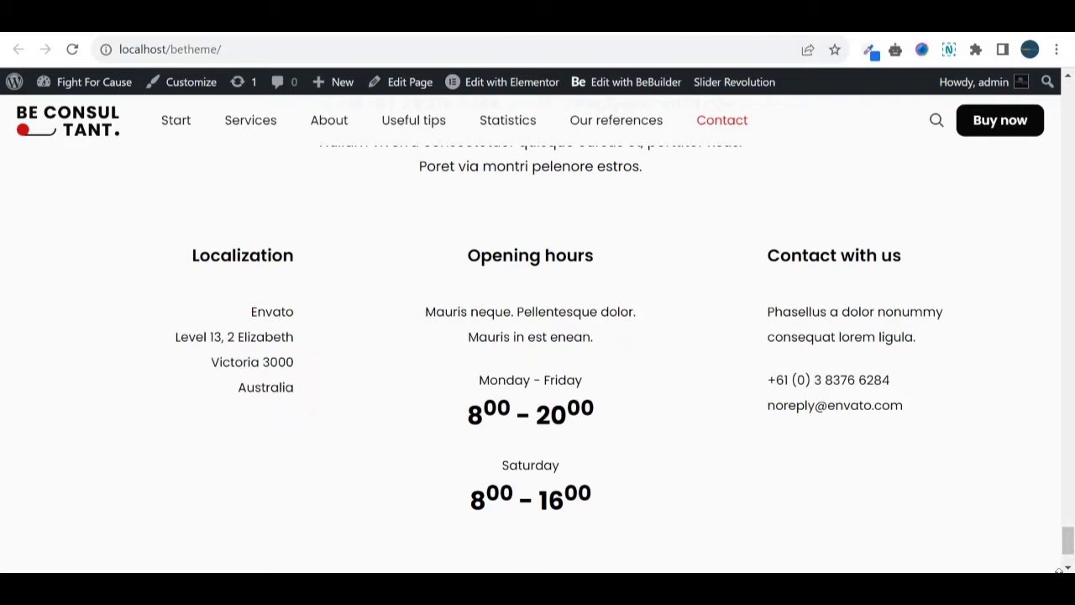
pyautogui.moveTo(1071, 544); pyautogui.dragTo(1071, 547)
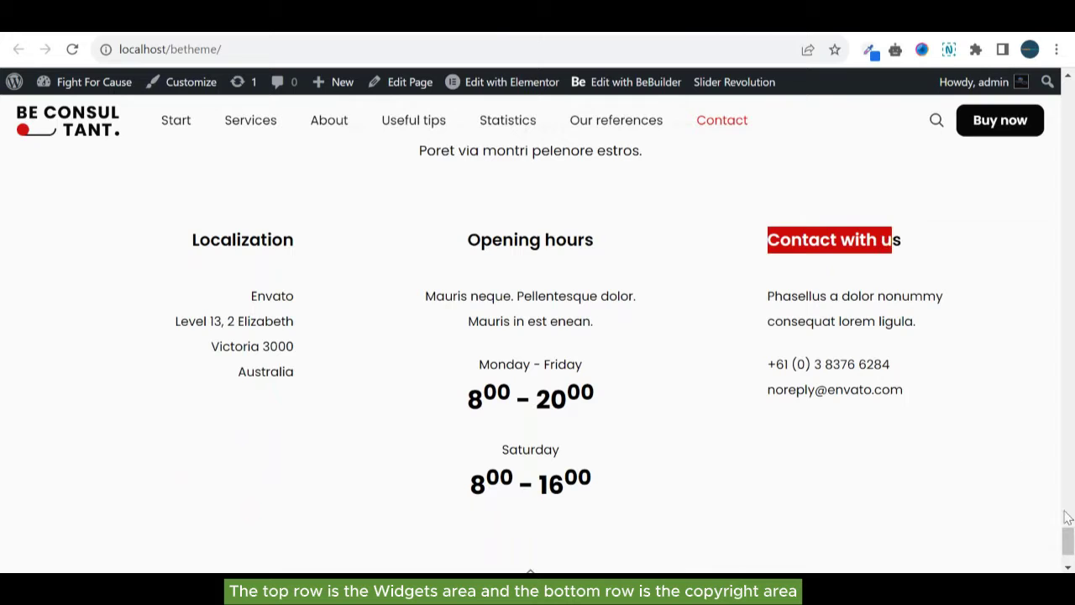
pyautogui.scroll(-2, 776, 498)
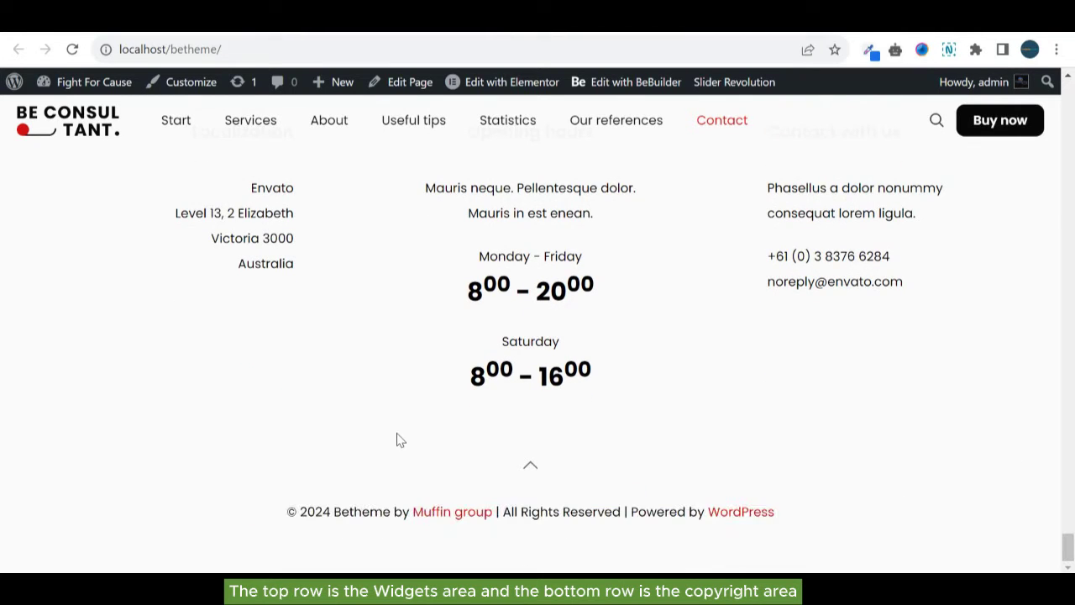
# - Switch to the WordPress admin and open the Footer section of the Betheme theme options
pyautogui.click(427, 32)
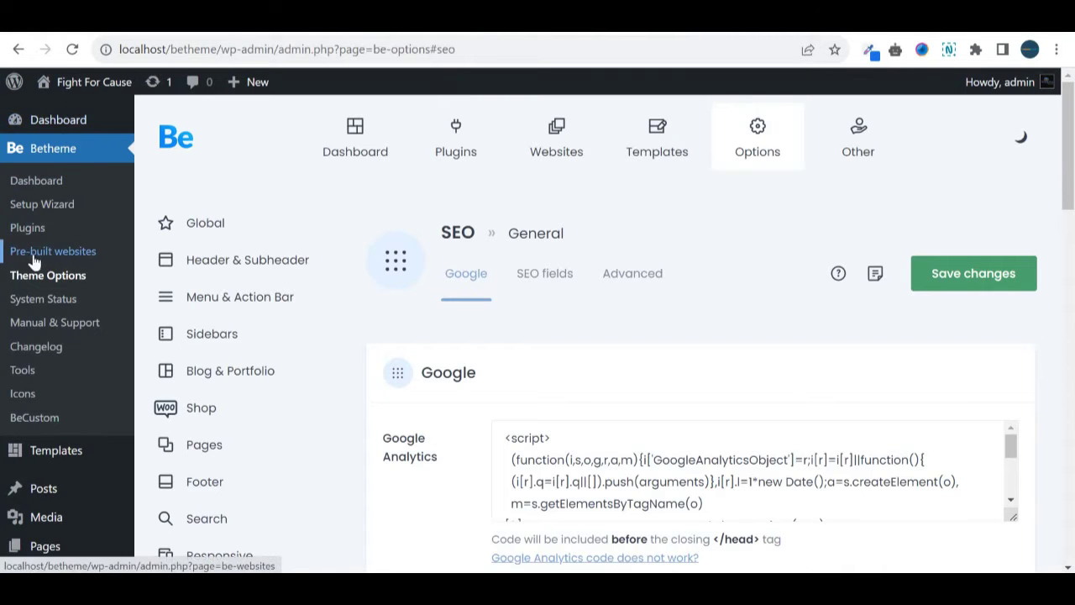
pyautogui.moveTo(1071, 146); pyautogui.dragTo(1068, 173)
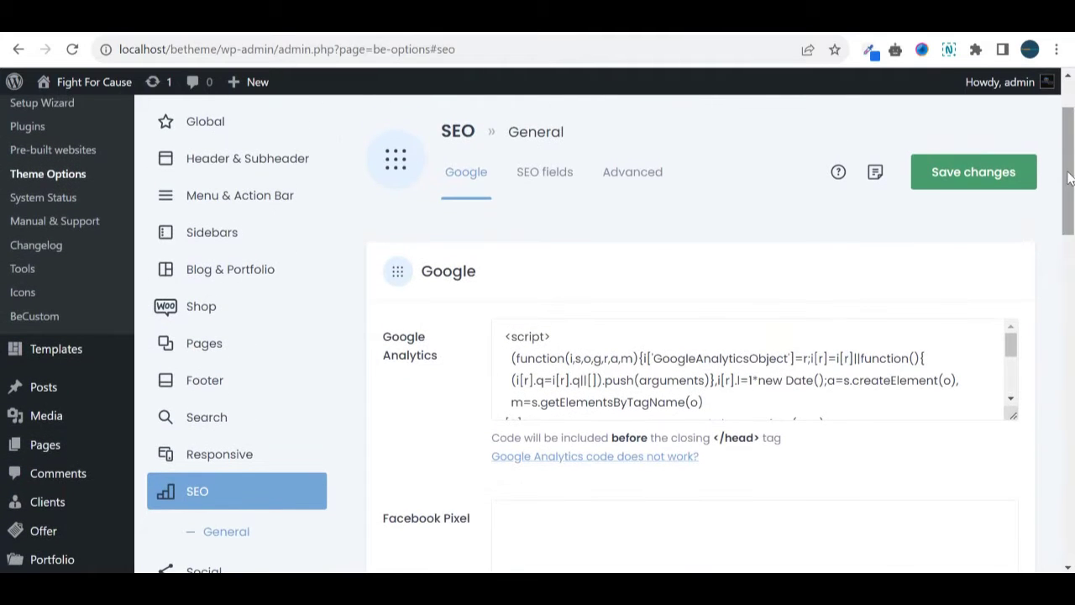
pyautogui.click(210, 386)
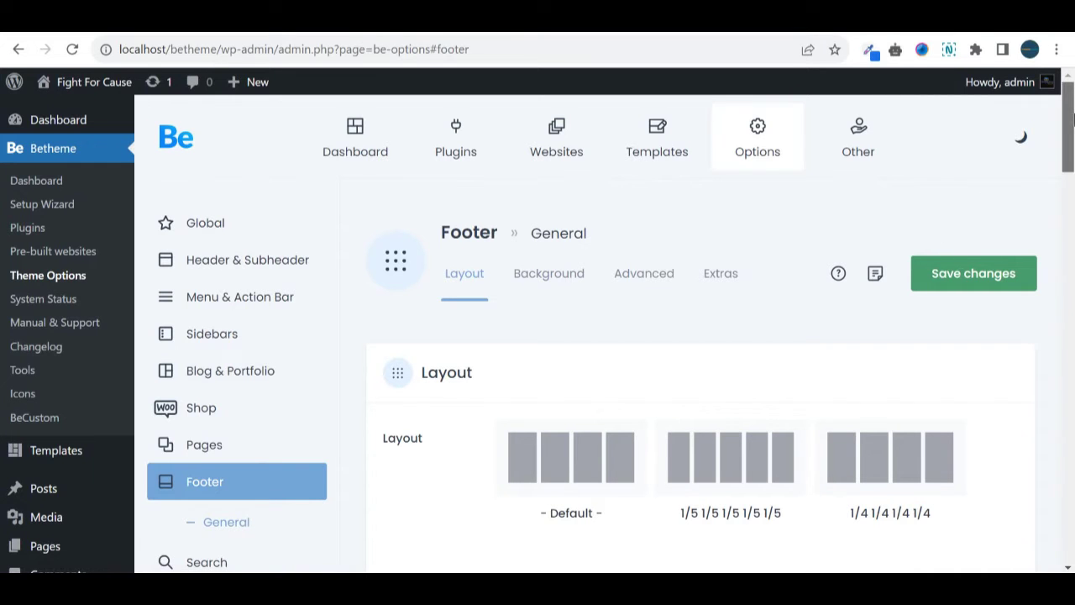
# - Review the footer's column layouts, style choices, padding and full-width option without changing them
pyautogui.moveTo(1071, 120); pyautogui.dragTo(1073, 156)
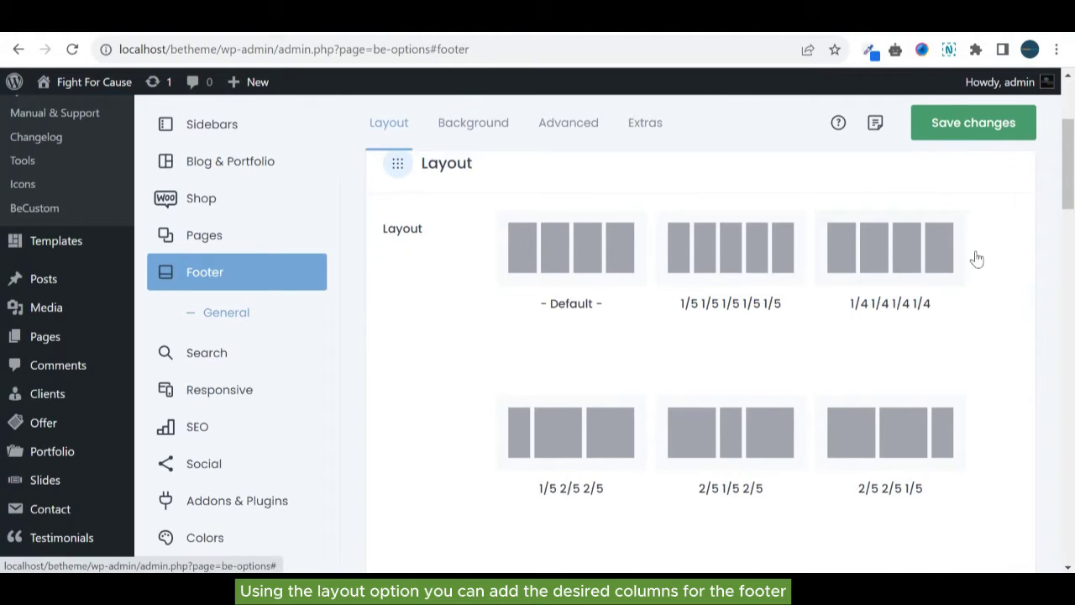
pyautogui.moveTo(1071, 161); pyautogui.dragTo(1072, 198)
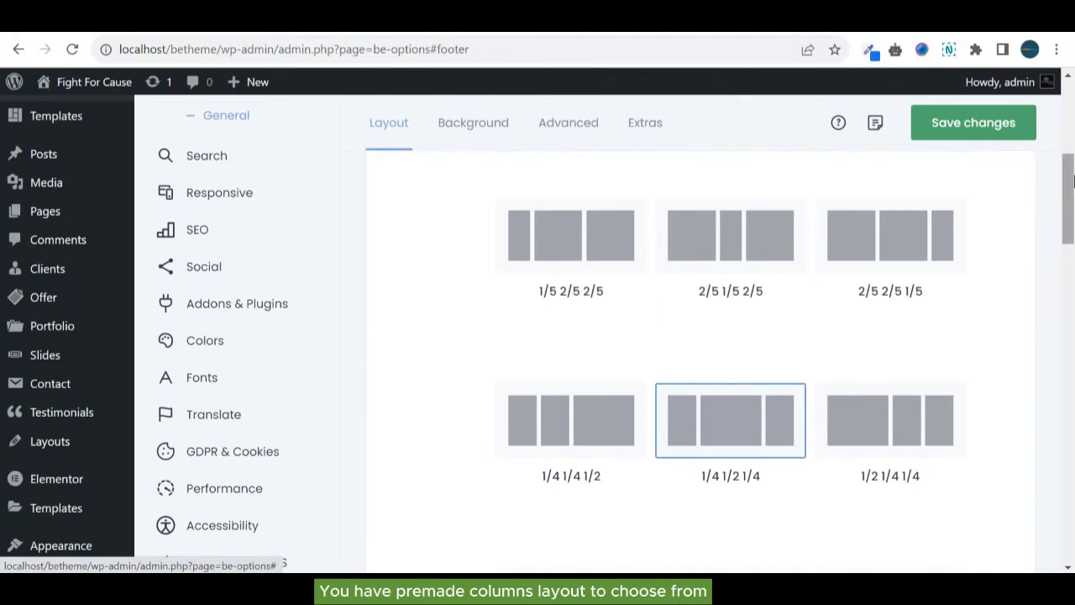
pyautogui.moveTo(1073, 181); pyautogui.dragTo(1073, 306)
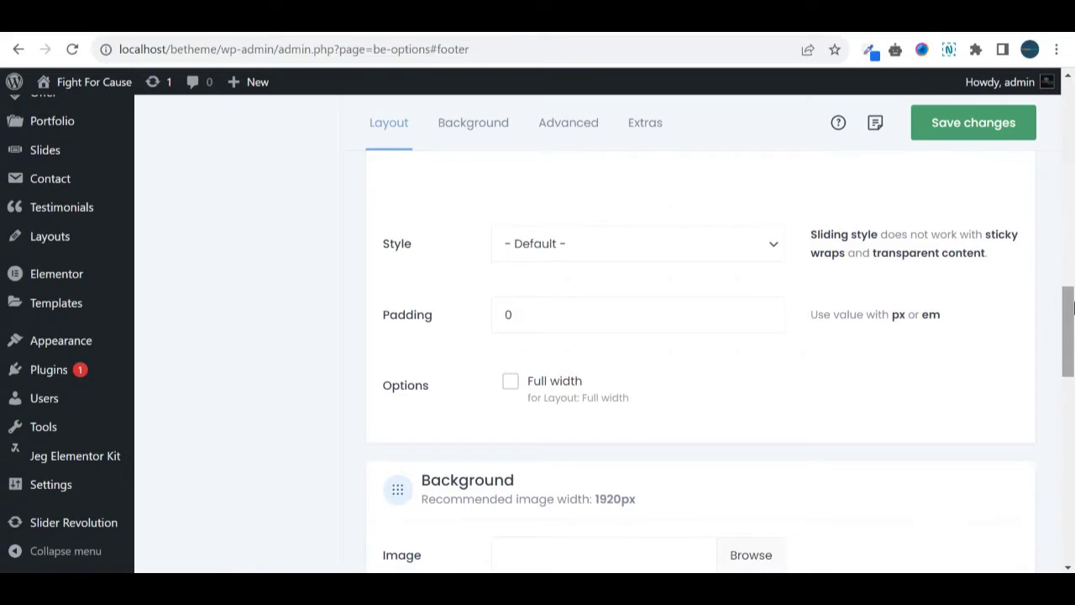
pyautogui.click(767, 259)
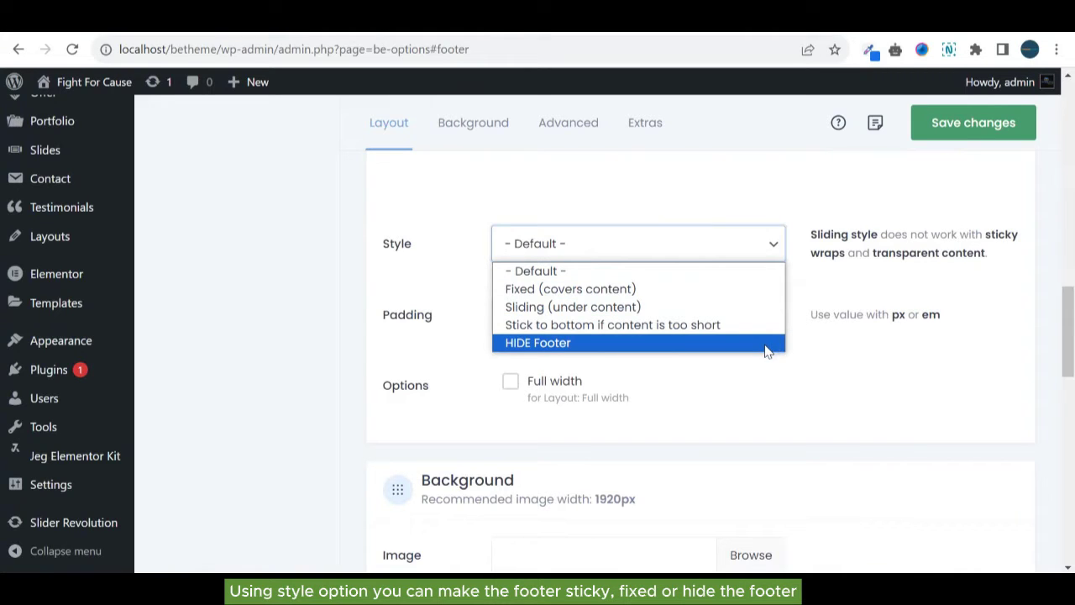
pyautogui.click(896, 362)
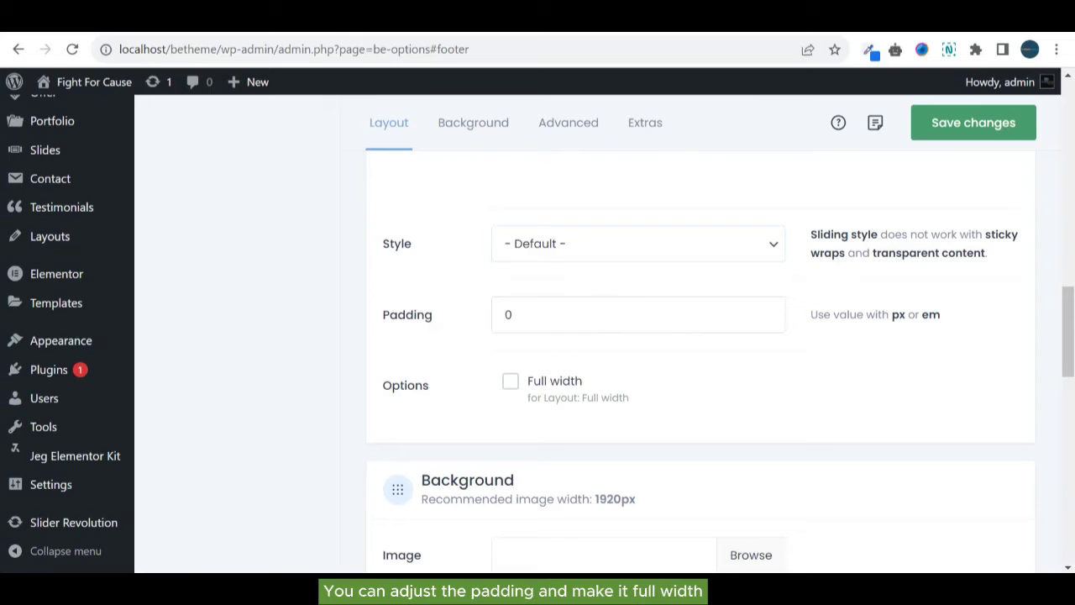
pyautogui.click(512, 315)
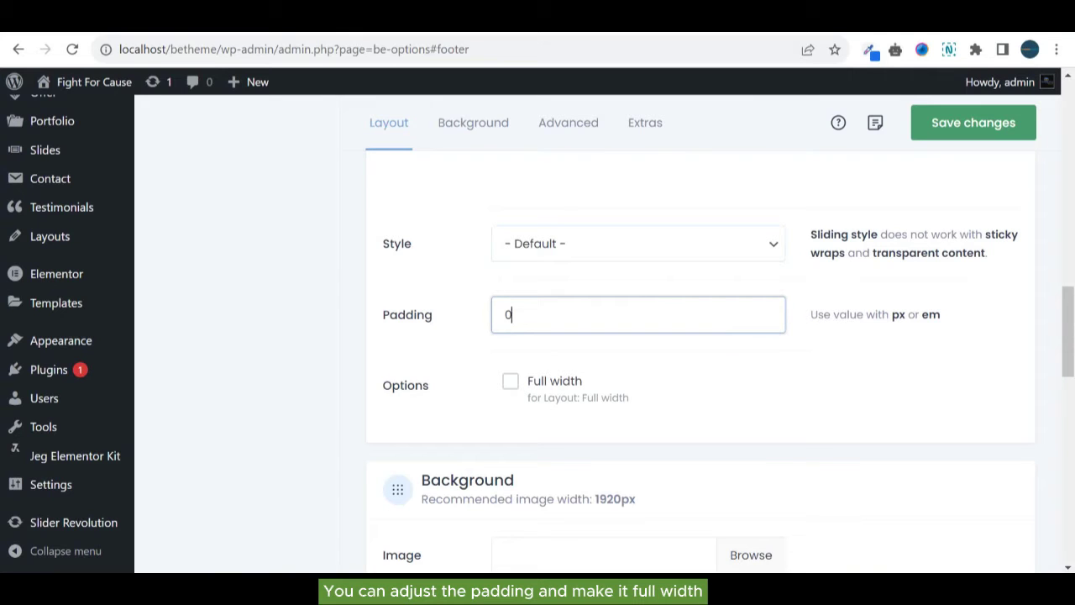
pyautogui.click(660, 367)
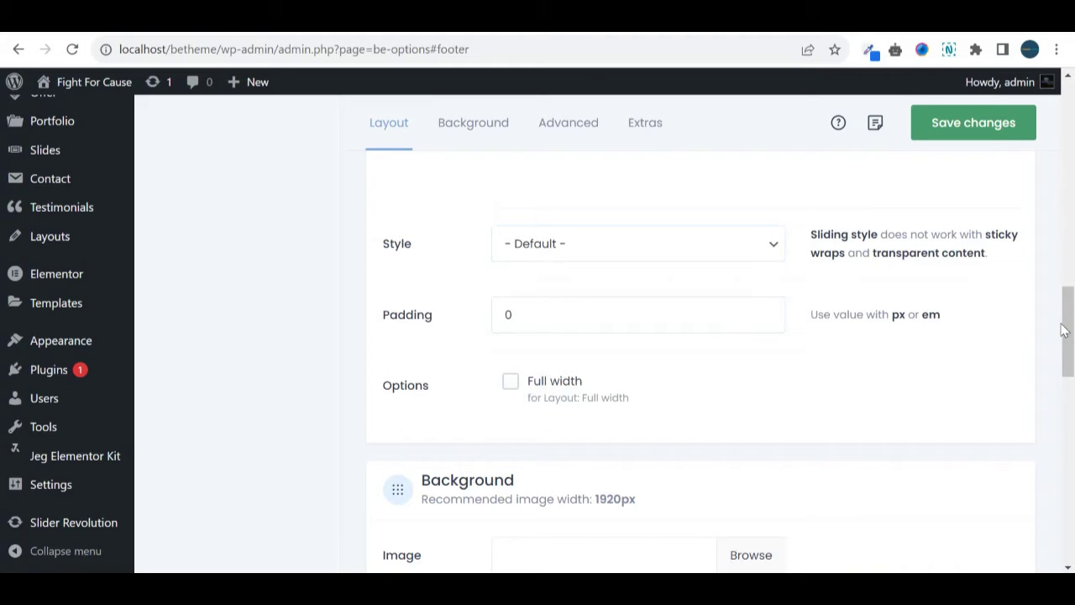
# - Review the footer background settings and enlarge the Call to action field in the Advanced settings to show its full content
pyautogui.moveTo(1062, 330); pyautogui.dragTo(1073, 357)
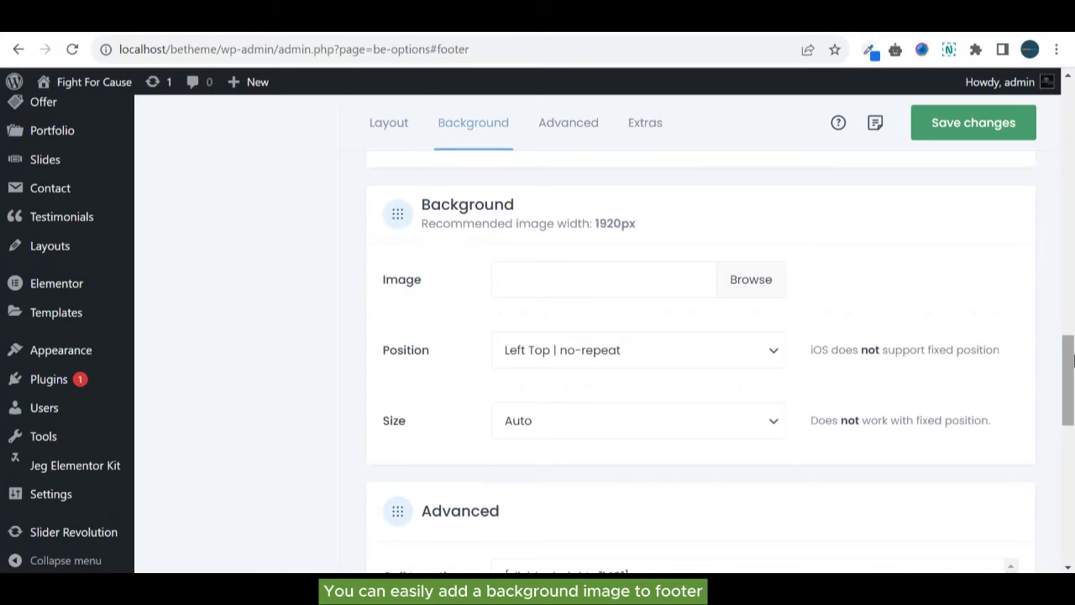
pyautogui.moveTo(1066, 361); pyautogui.dragTo(1071, 409)
pyautogui.click(684, 435)
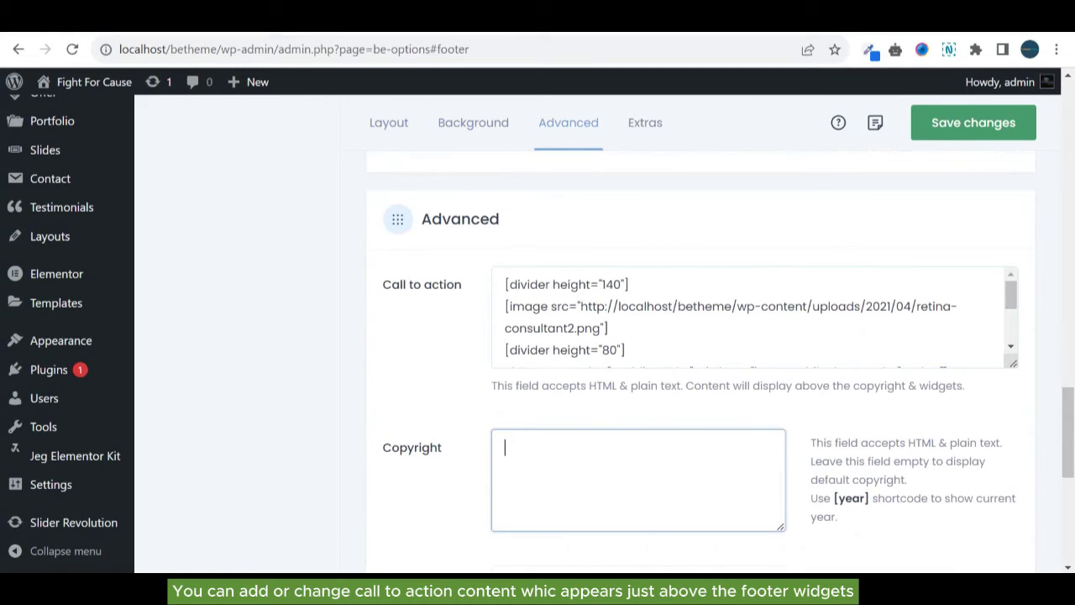
pyautogui.click(426, 427)
pyautogui.click(417, 460)
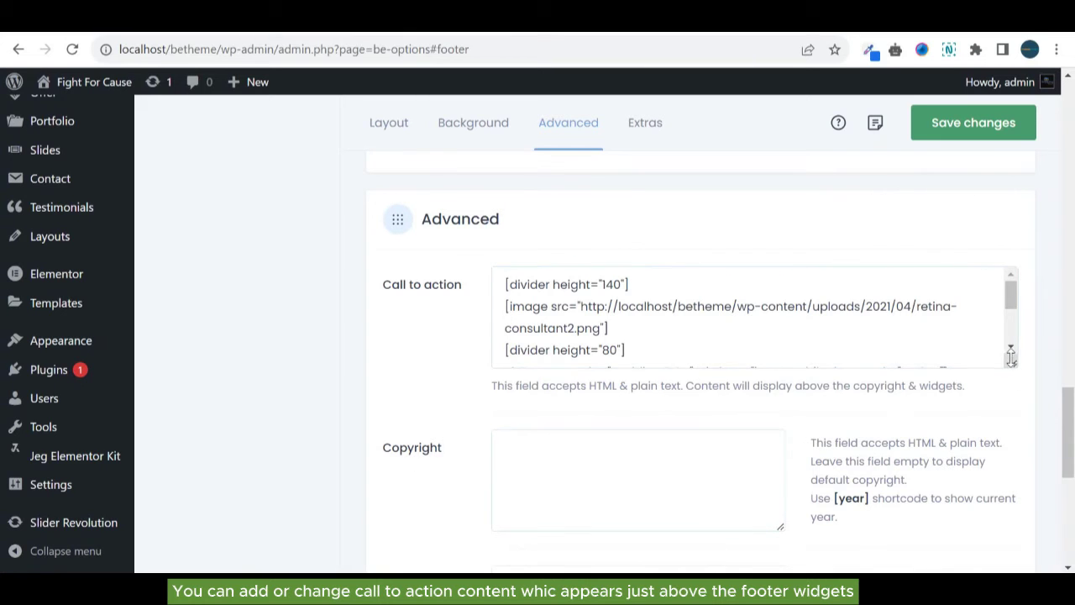
pyautogui.moveTo(1015, 363); pyautogui.dragTo(1007, 507)
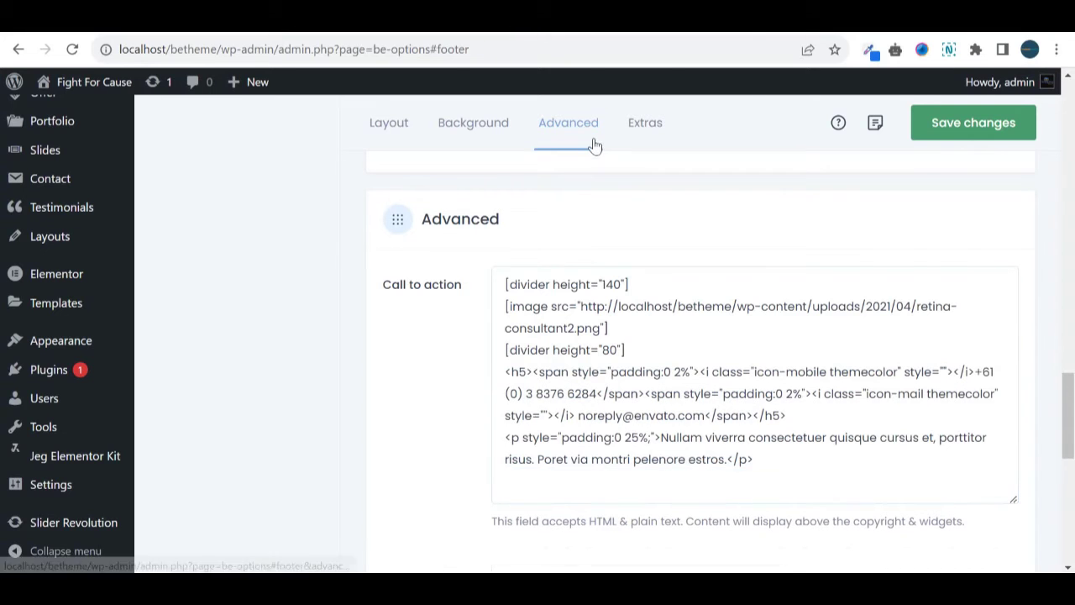
# - Compare the call-to-action block in the live site's footer with the content of the Call to action field
pyautogui.click(587, 31)
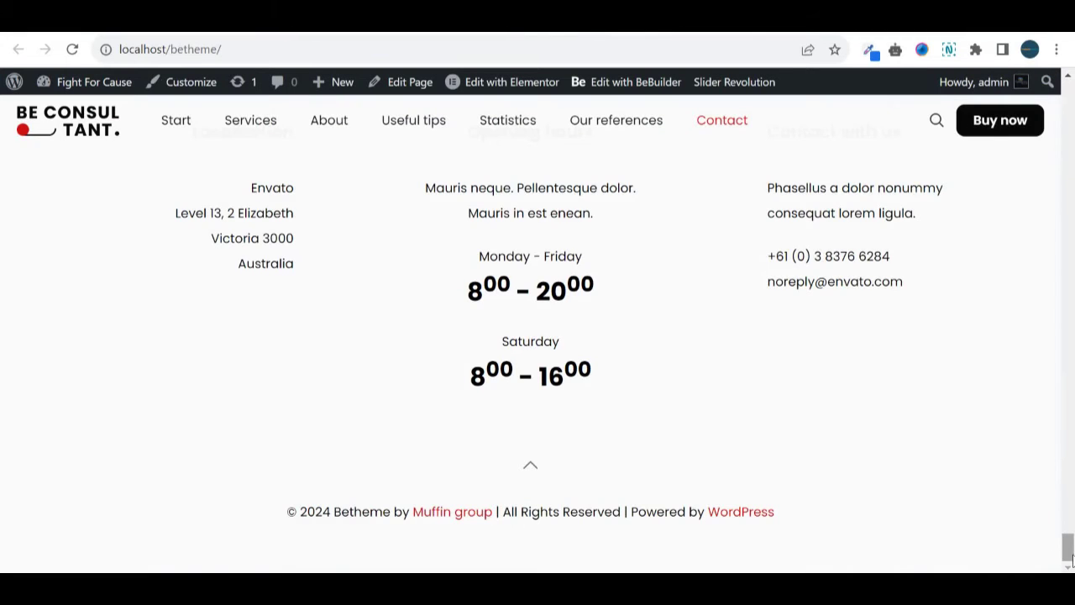
pyautogui.moveTo(1069, 559); pyautogui.dragTo(1071, 537)
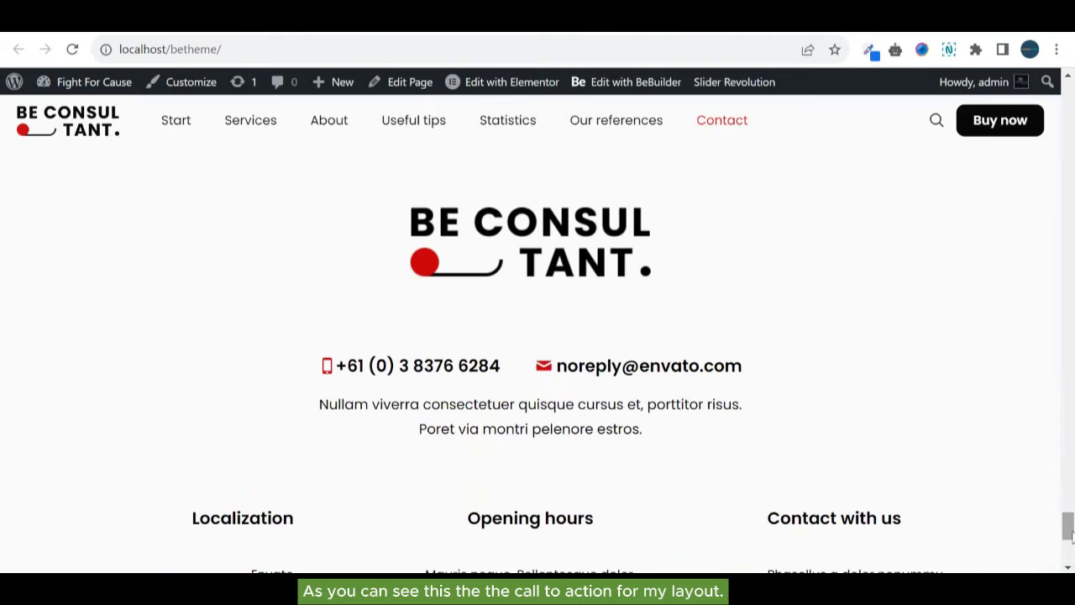
pyautogui.moveTo(374, 236); pyautogui.dragTo(677, 422)
pyautogui.click(701, 435)
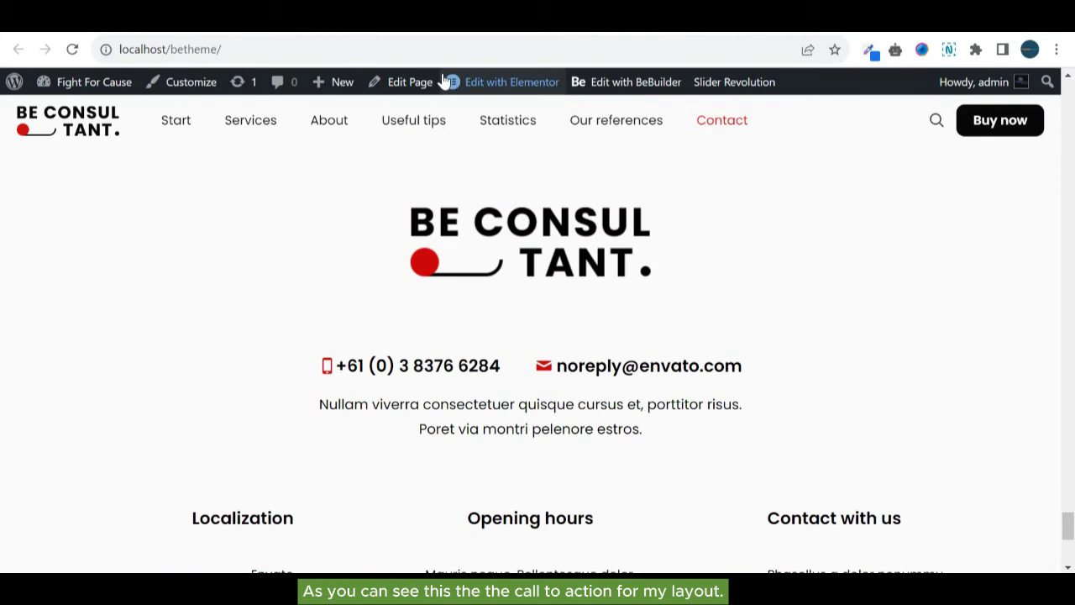
pyautogui.click(445, 16)
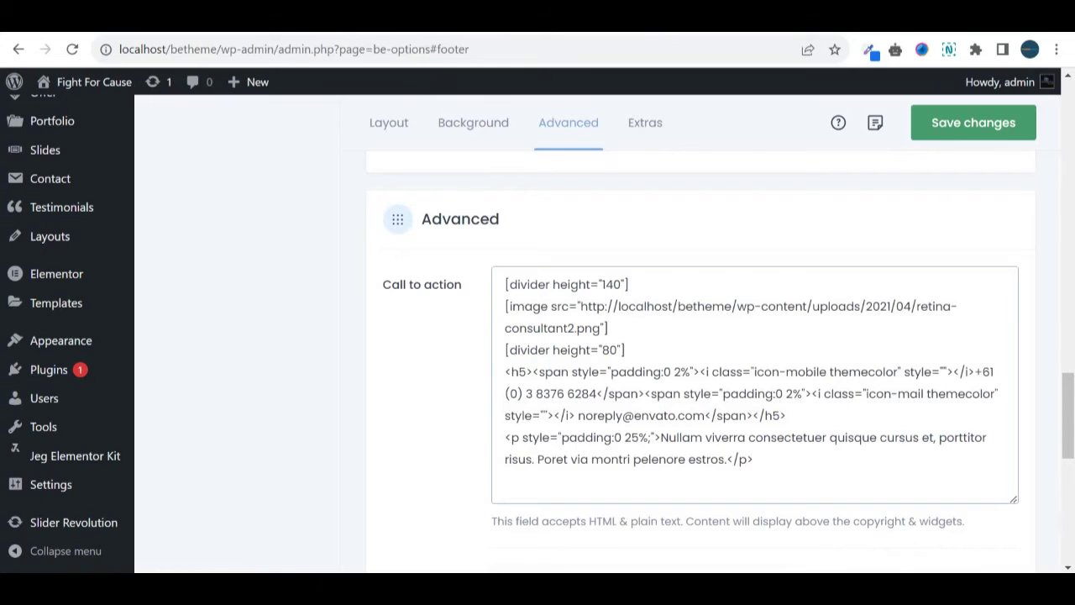
pyautogui.click(748, 306)
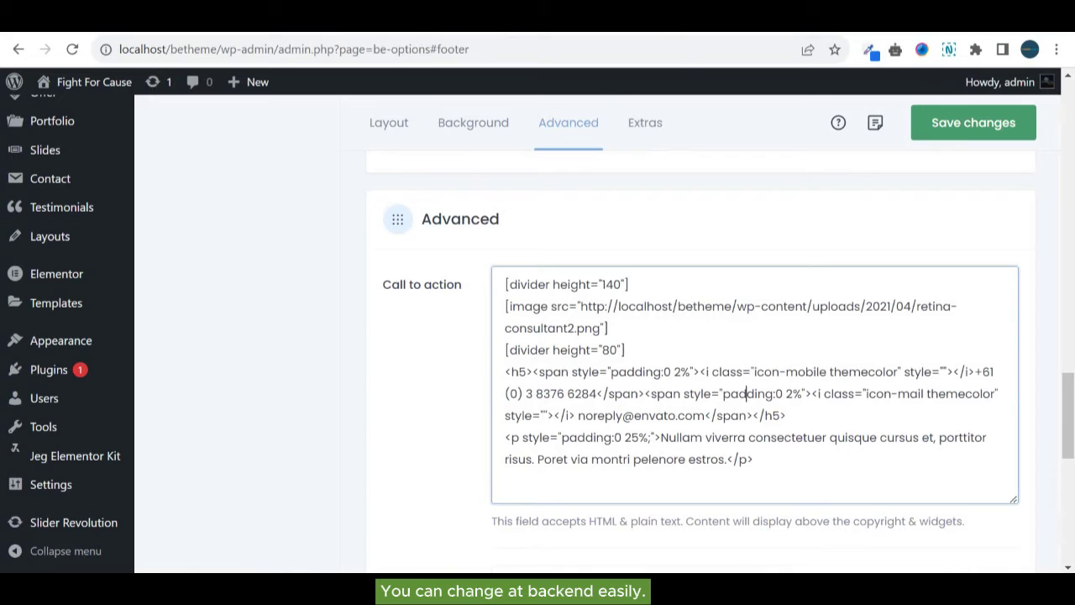
# - Compare the live footer's copyright line with the Copyright field in the theme options, and view the remaining footer settings
pyautogui.click(557, 25)
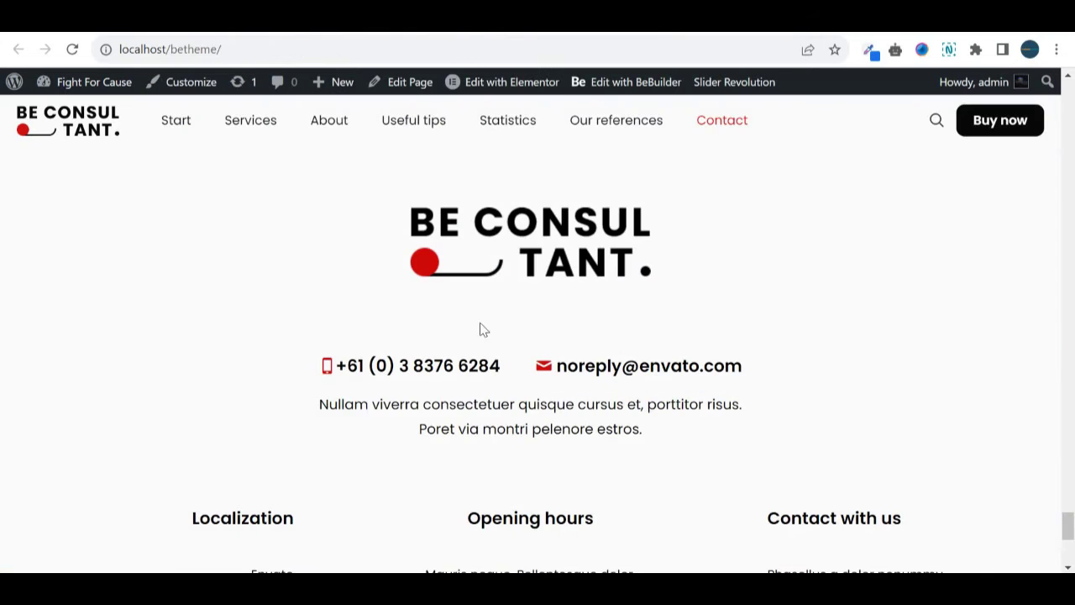
pyautogui.moveTo(1072, 532); pyautogui.dragTo(1073, 553)
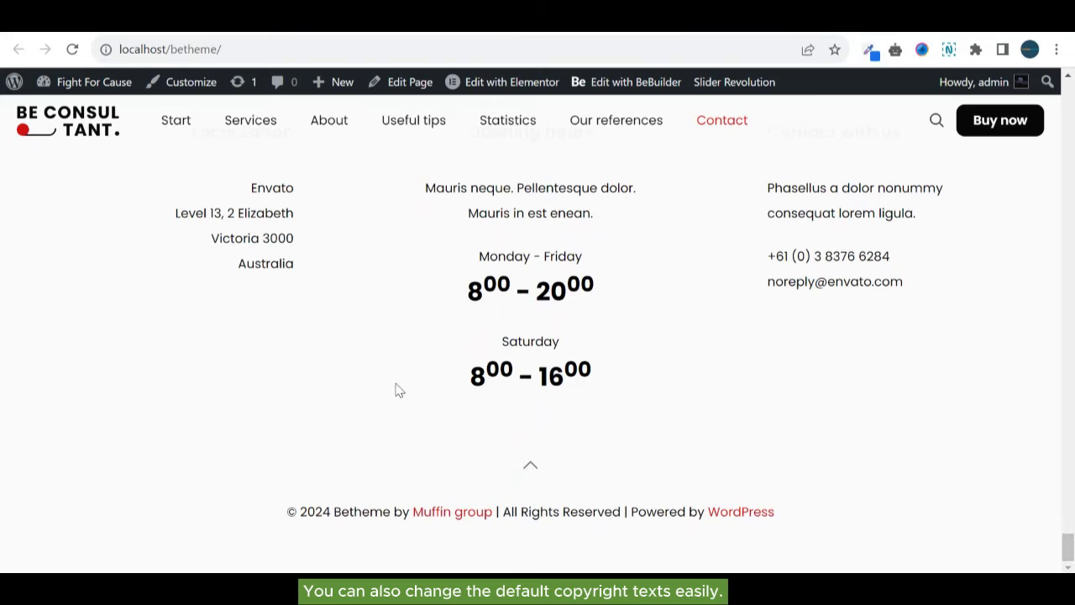
pyautogui.hotkey('ctrl', 'shift', 'Tab')
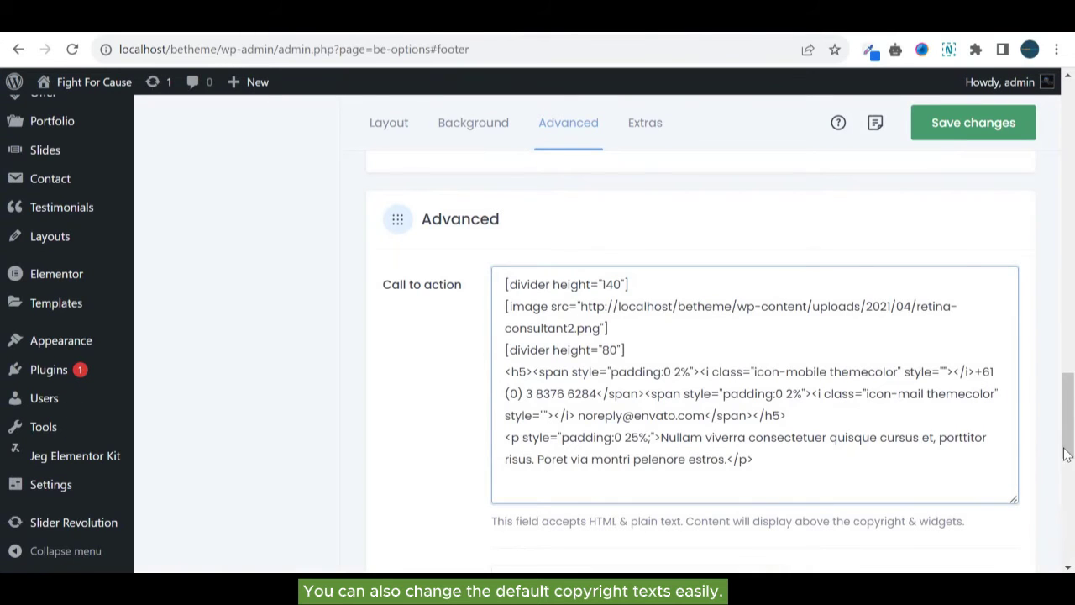
pyautogui.moveTo(1064, 449); pyautogui.dragTo(1065, 502)
pyautogui.click(639, 303)
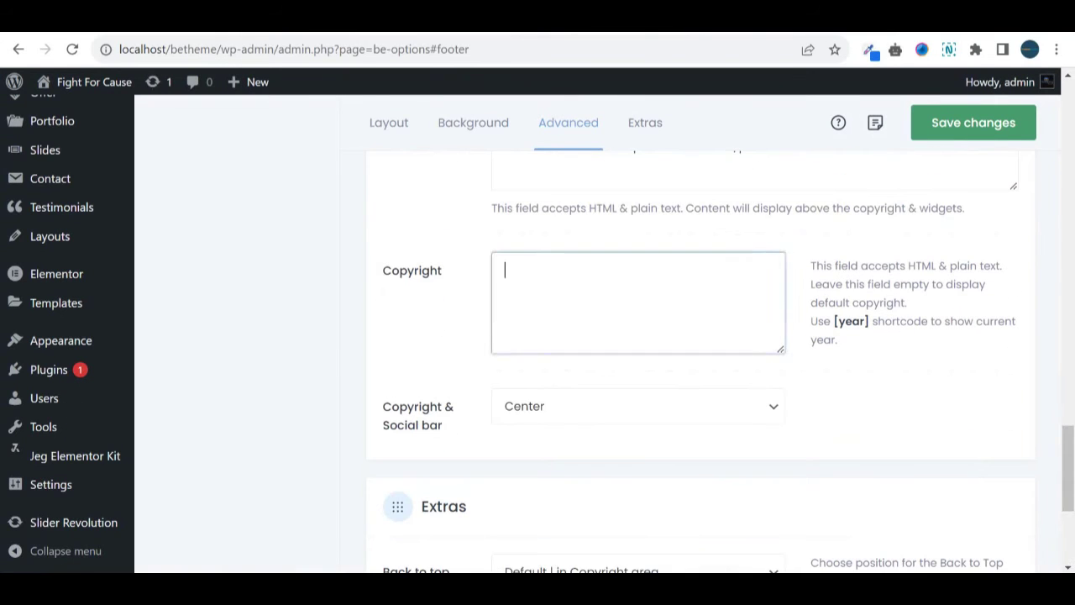
pyautogui.click(957, 434)
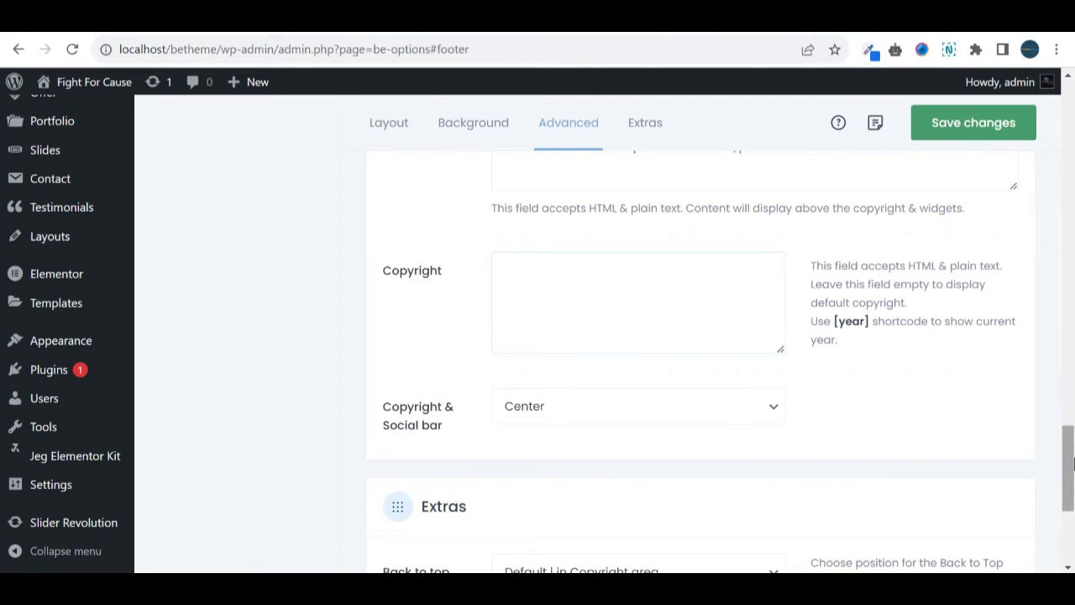
pyautogui.moveTo(1070, 463); pyautogui.dragTo(1072, 513)
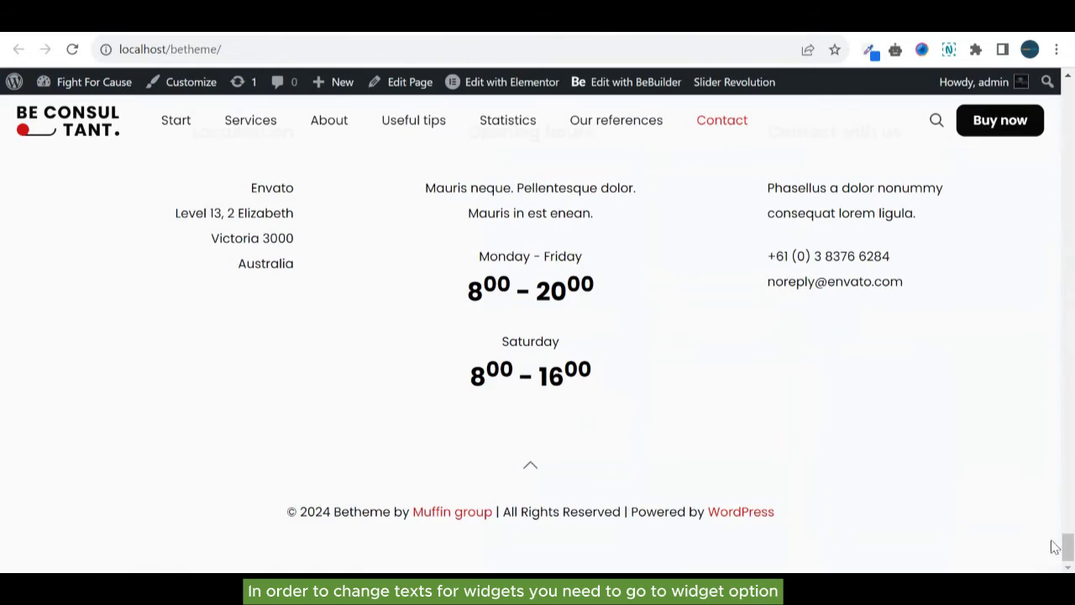
# - Check the widget texts in the live footer and open the WordPress Widgets page
pyautogui.moveTo(1068, 548); pyautogui.dragTo(1069, 543)
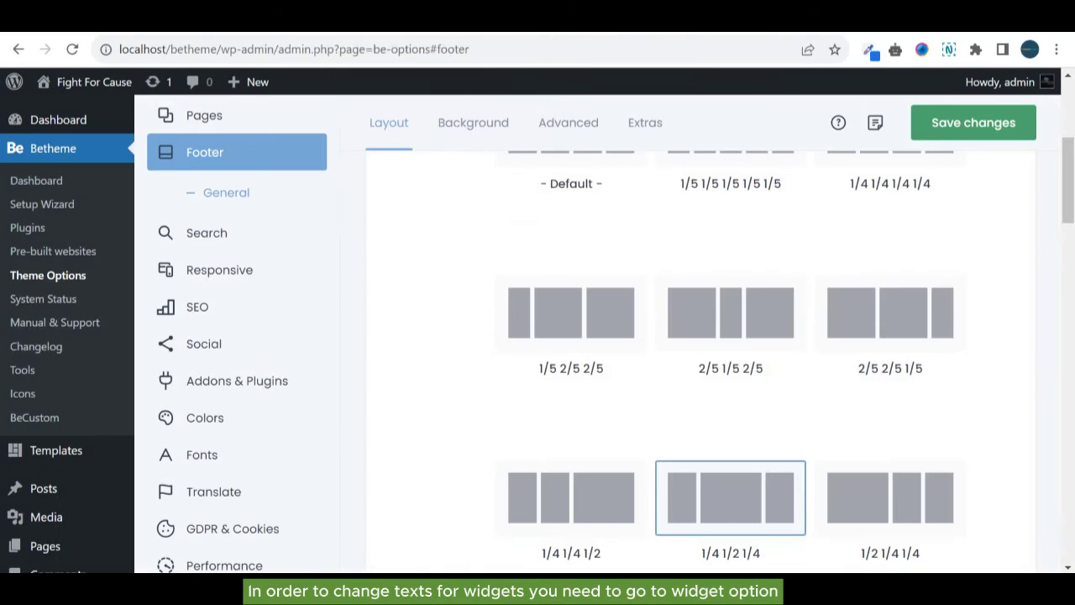
pyautogui.moveTo(1069, 191); pyautogui.dragTo(1071, 264)
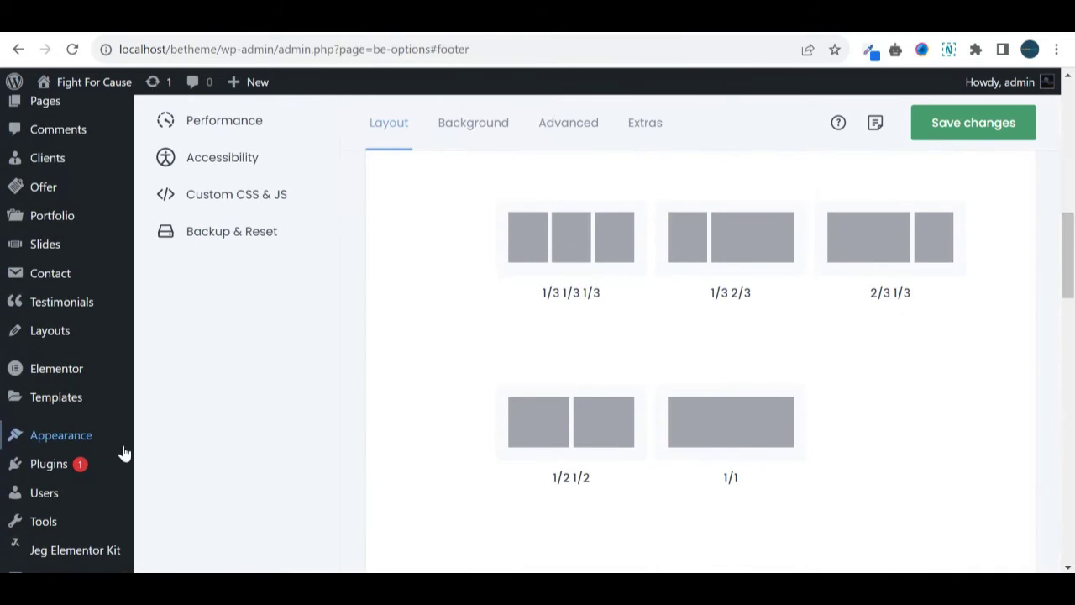
pyautogui.moveTo(118, 443)
pyautogui.click(161, 478)
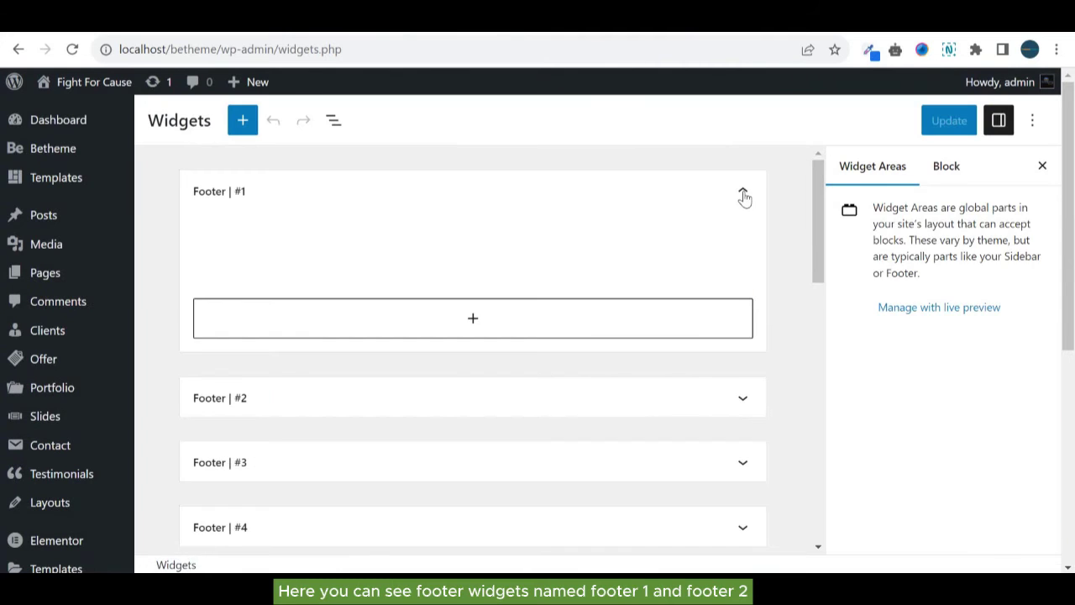
# - Expand the Footer #1 and Footer #2 widget areas, inspect the Custom HTML of the Localization widget, and collapse Footer #1
pyautogui.click(746, 199)
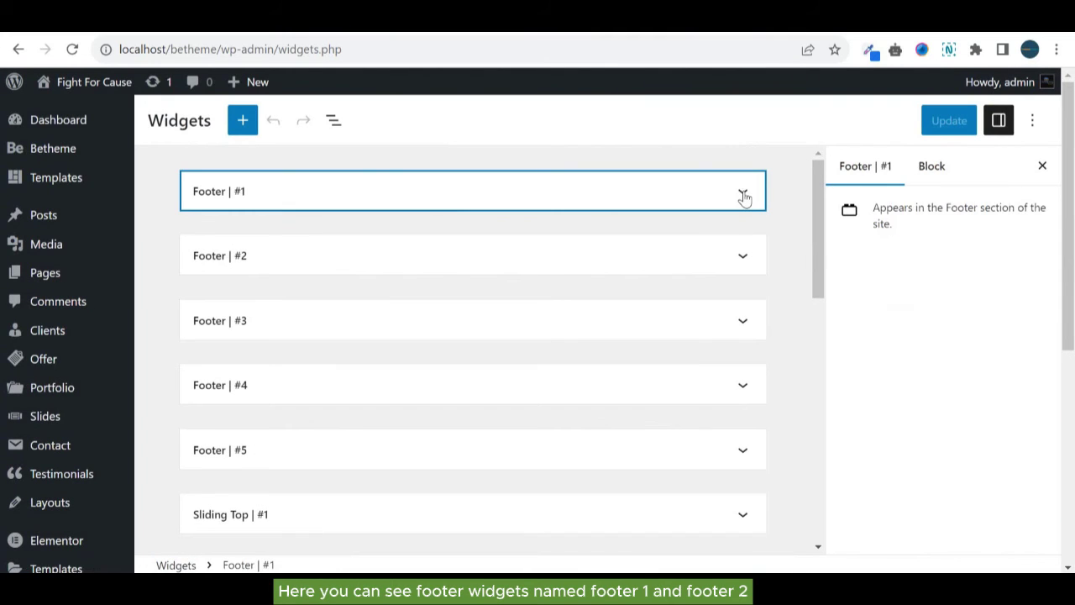
pyautogui.click(744, 257)
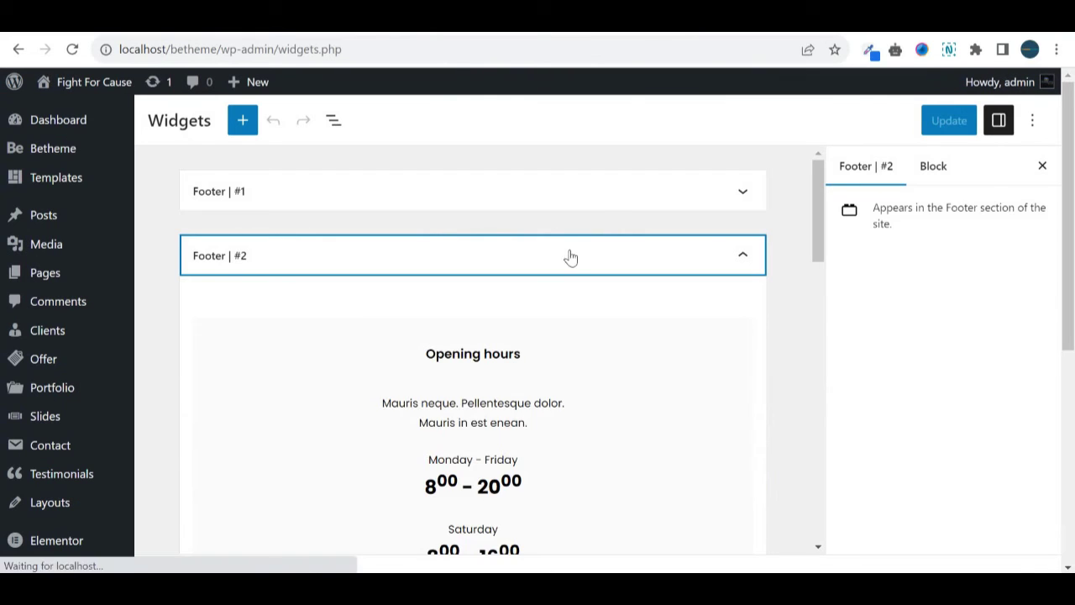
pyautogui.click(605, 198)
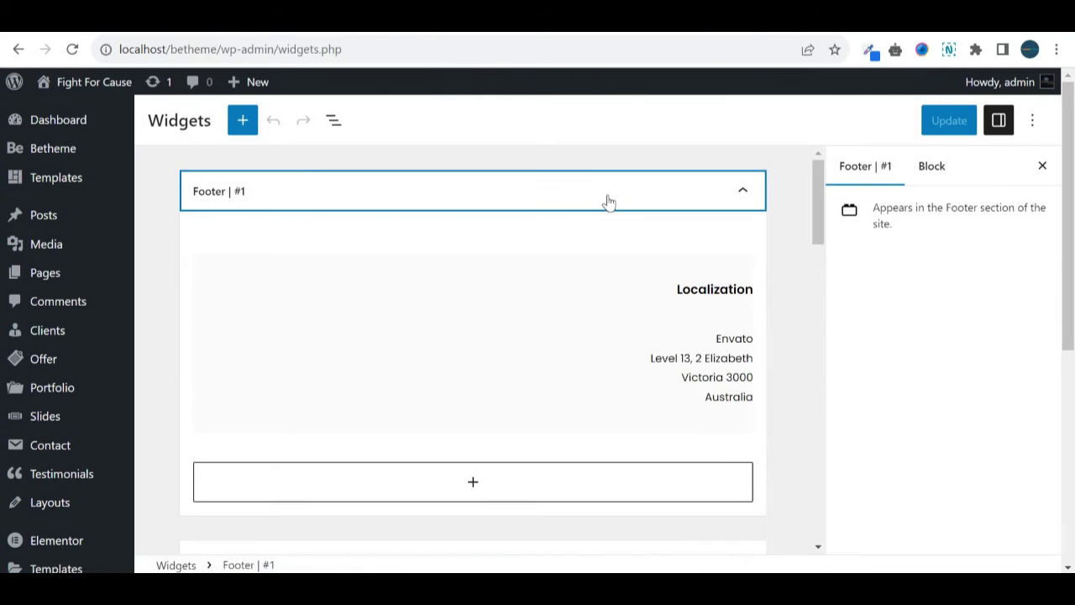
pyautogui.click(705, 353)
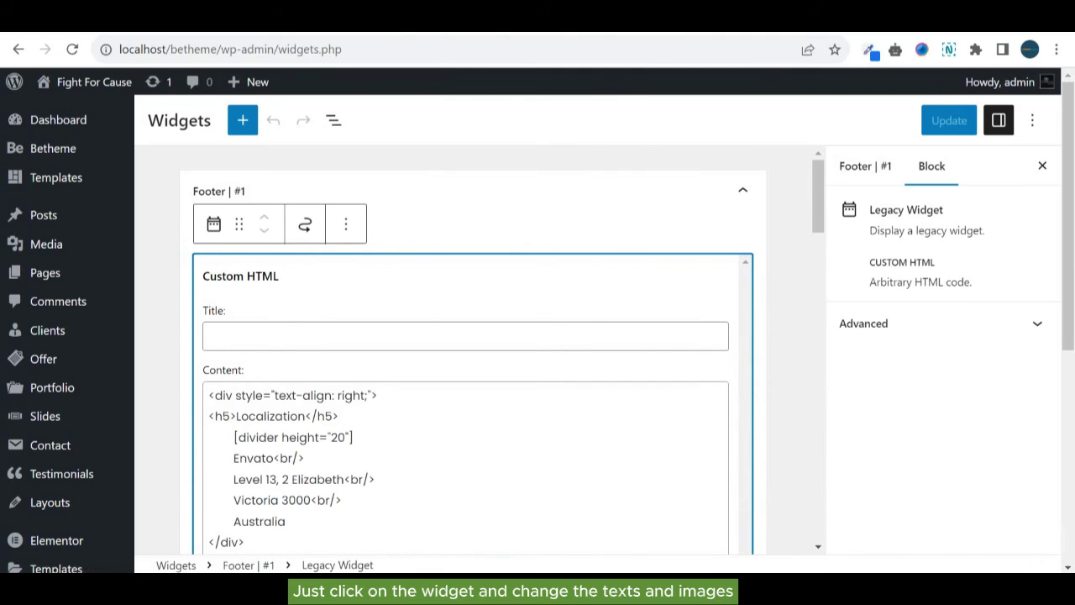
pyautogui.moveTo(821, 195); pyautogui.dragTo(829, 217)
pyautogui.scroll(2, 818, 210)
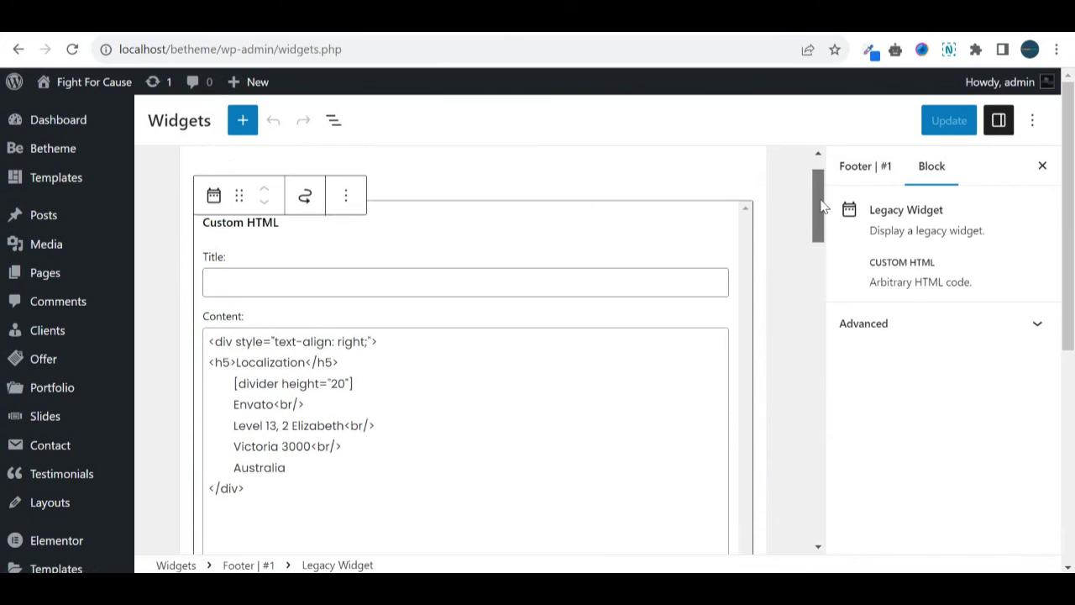
pyautogui.click(745, 181)
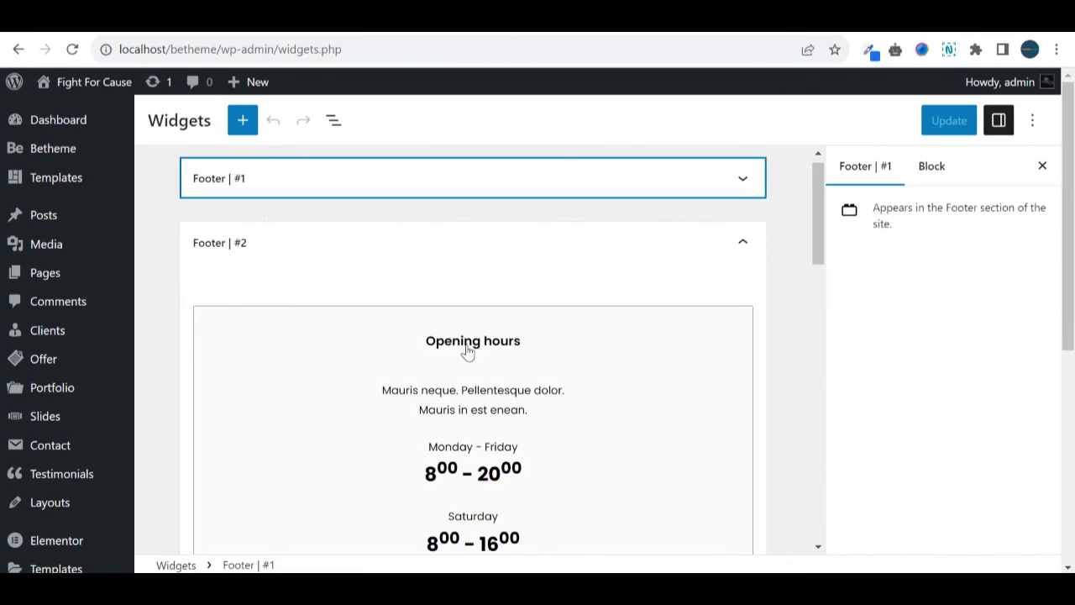
# - Change the phone number in the Footer #3 contact widget, save the widgets, and return to the live site's footer
pyautogui.moveTo(820, 183); pyautogui.dragTo(816, 326)
pyautogui.click(740, 297)
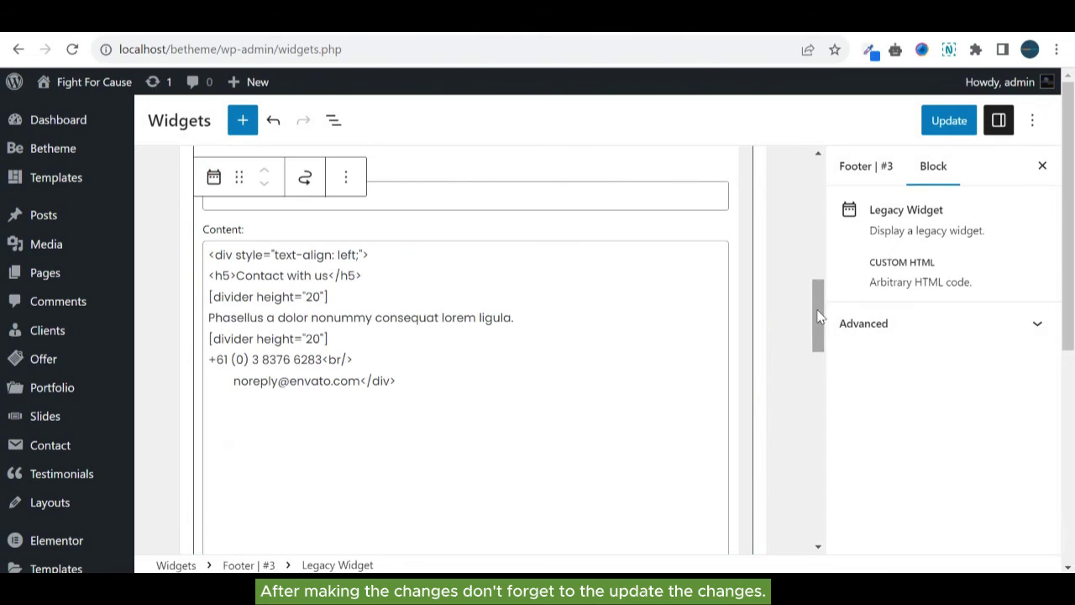
pyautogui.moveTo(821, 312); pyautogui.dragTo(817, 168)
pyautogui.click(946, 134)
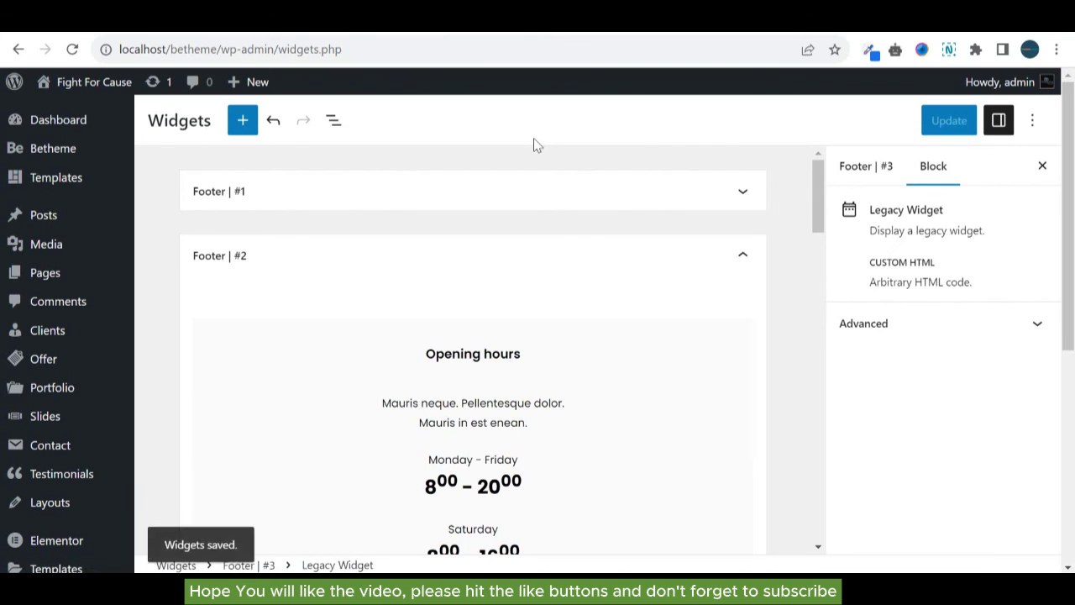
pyautogui.click(609, 33)
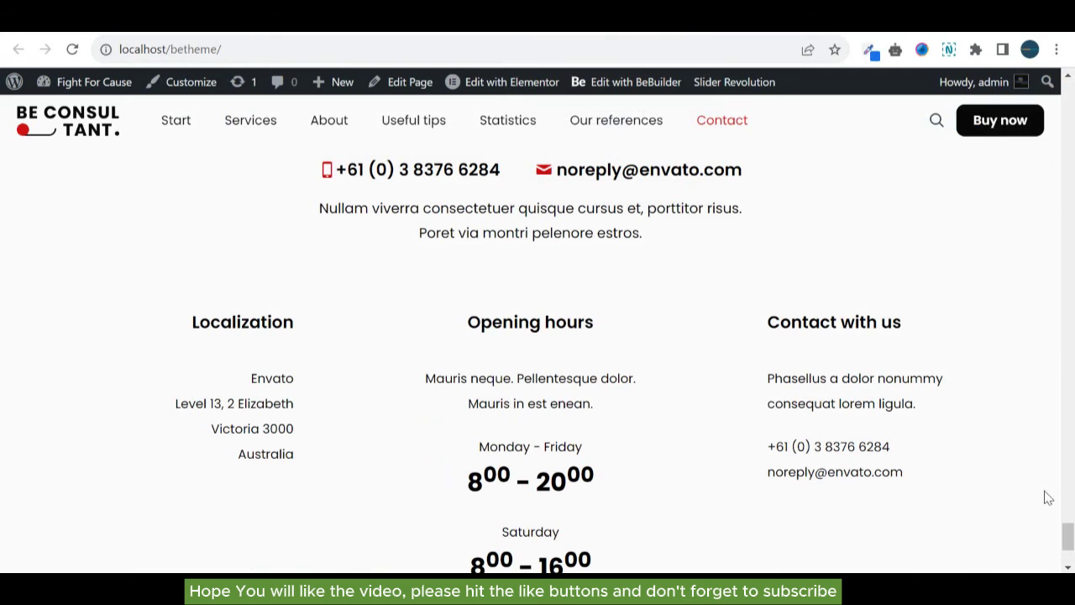